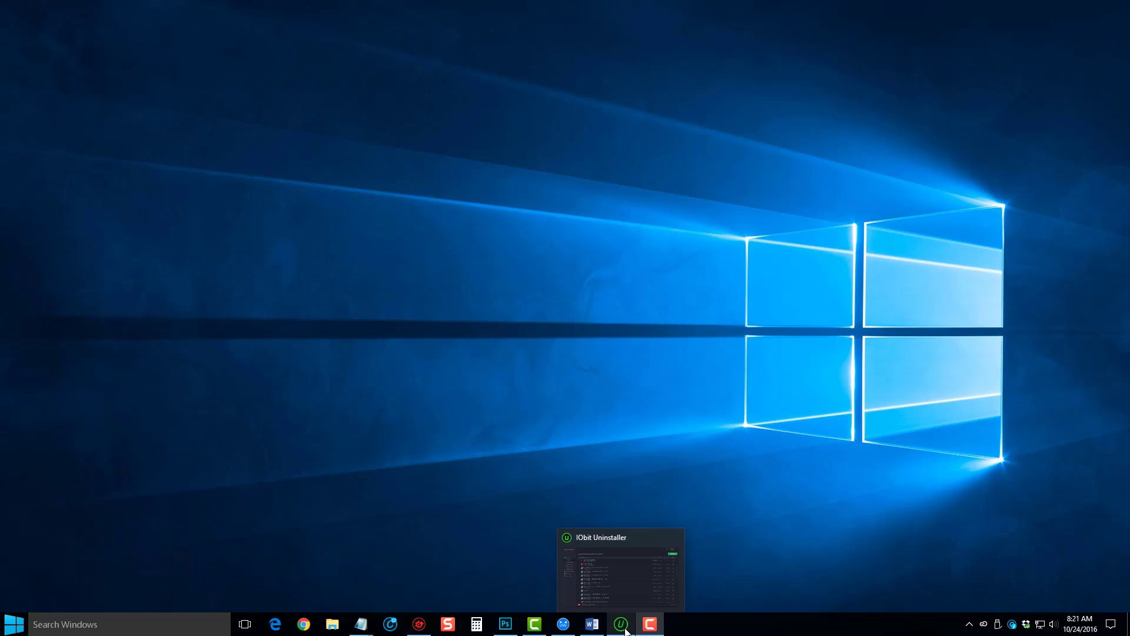
Bring up IObit Uninstaller and show its Windows Update category with four installed updates
left_click(621, 623)
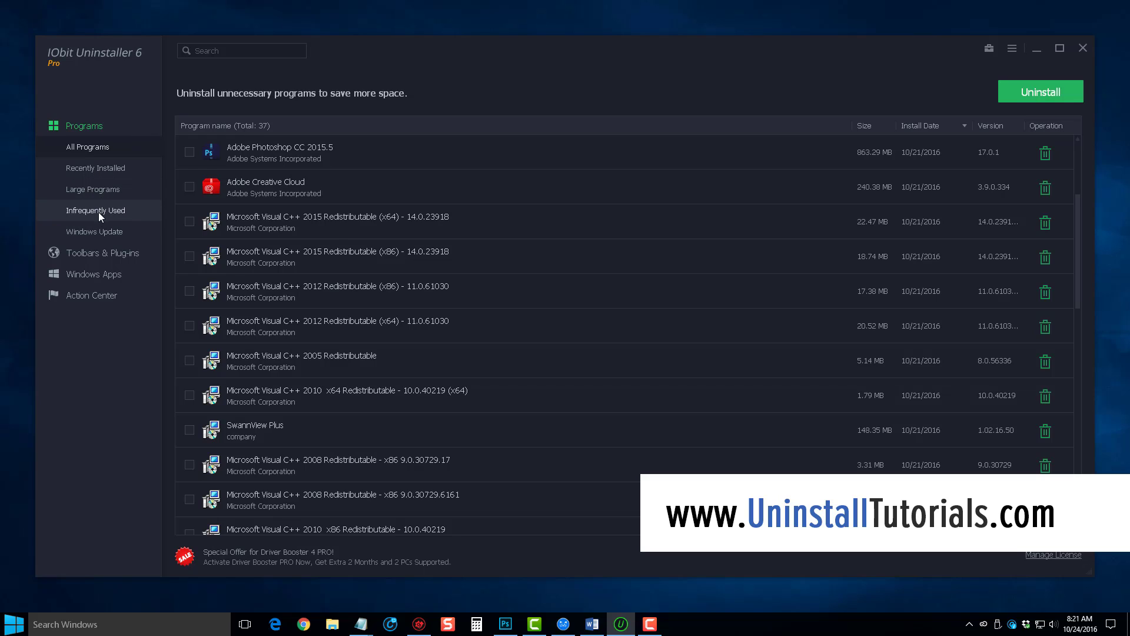
left_click(96, 231)
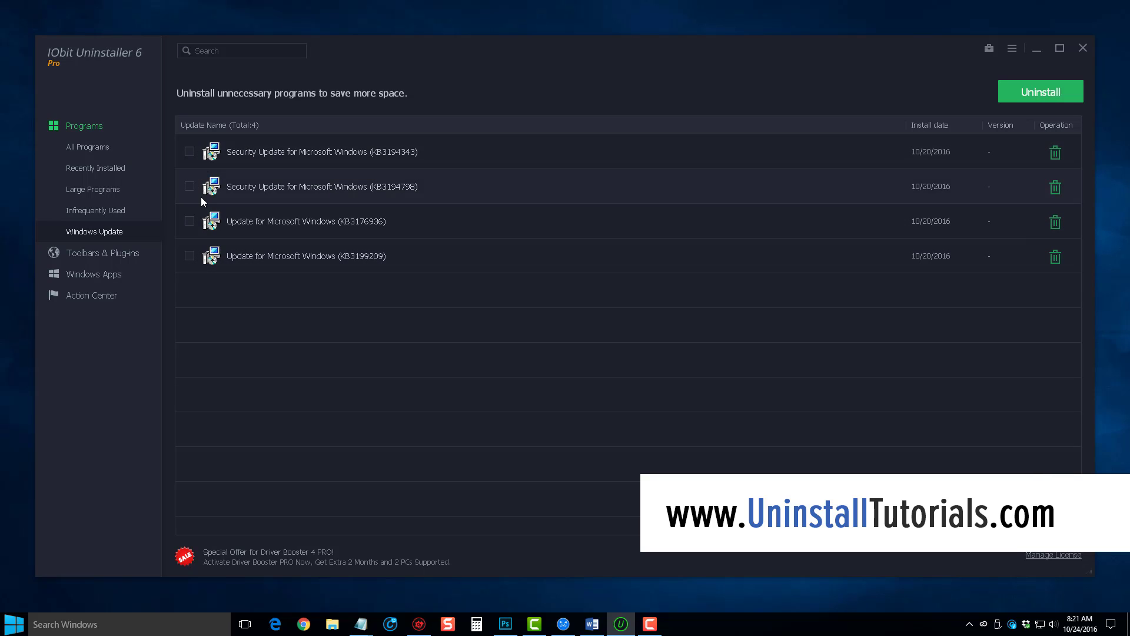
Filter Toolbars & Plug-ins by Internet Explorer, Chrome and Edge, then show all 36
left_click(119, 253)
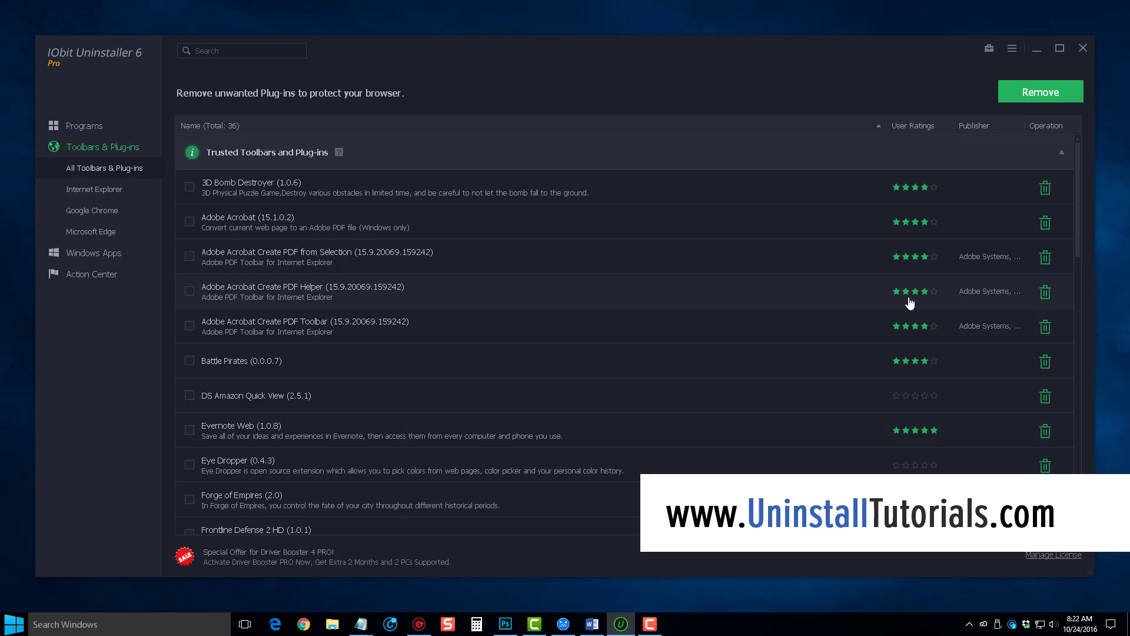
left_click(106, 194)
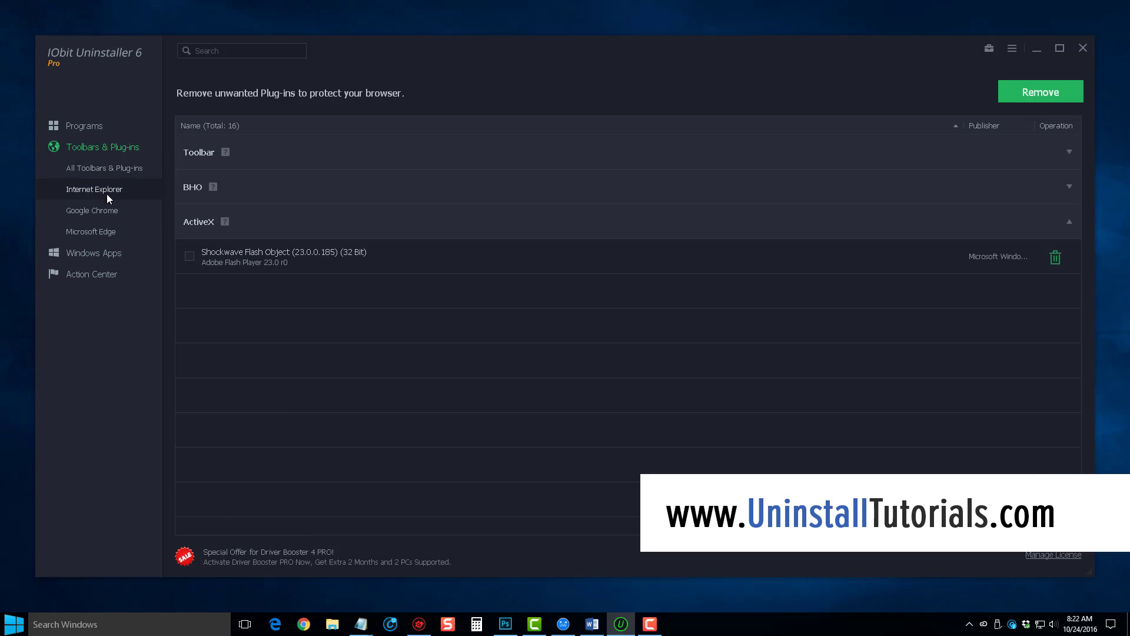
left_click(105, 210)
left_click(102, 232)
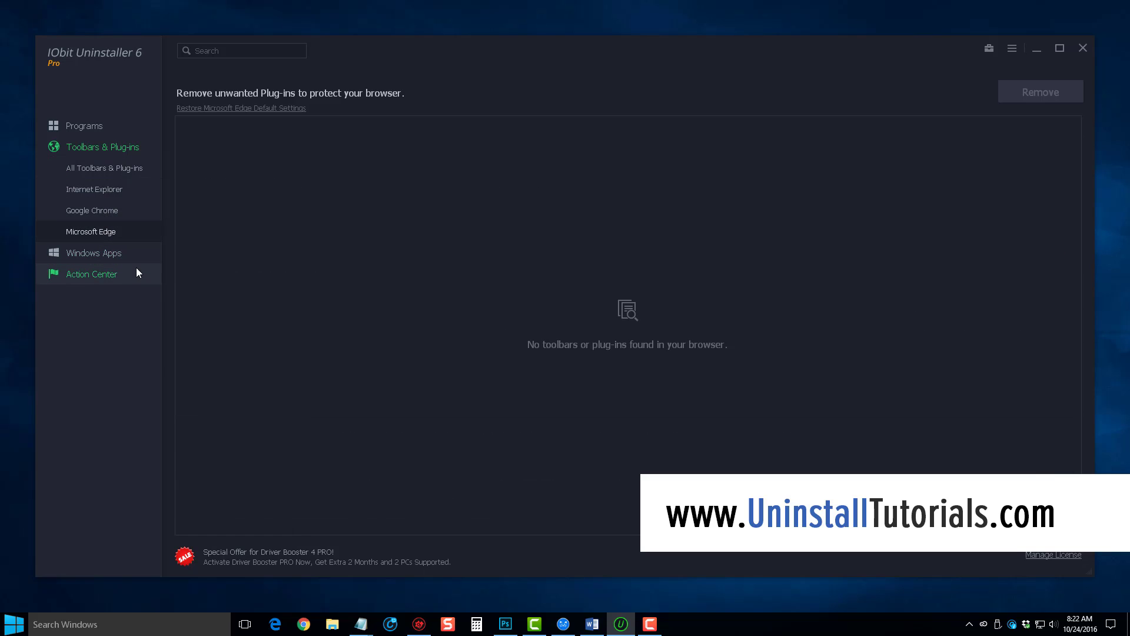
left_click(102, 167)
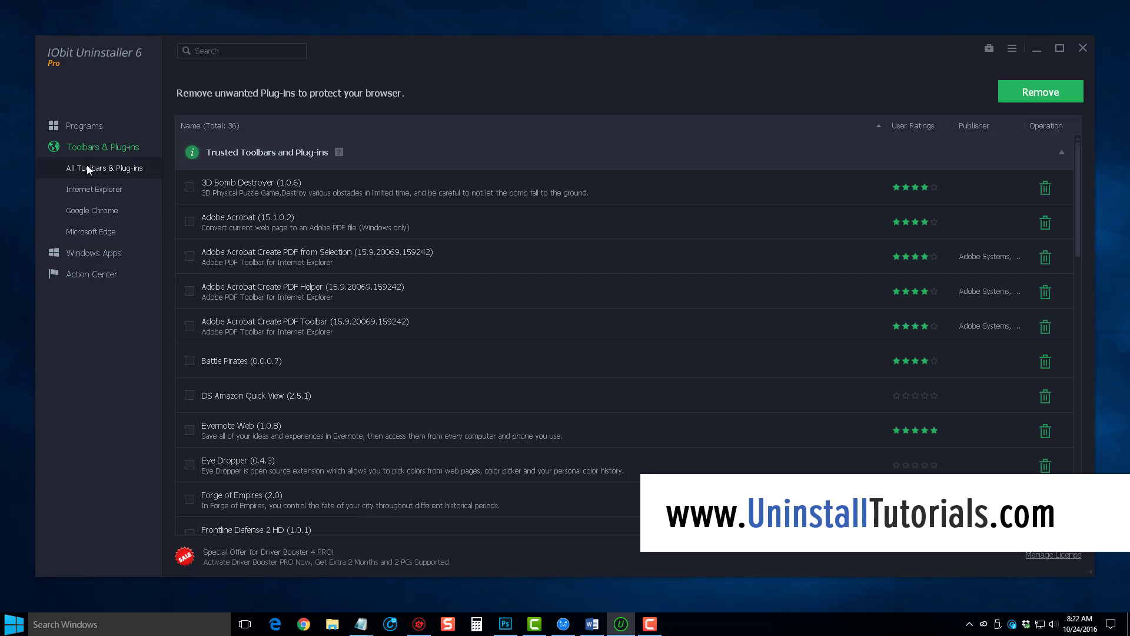
Show the Windows Apps section listing 18 Microsoft apps with size, date and version
left_click(77, 254)
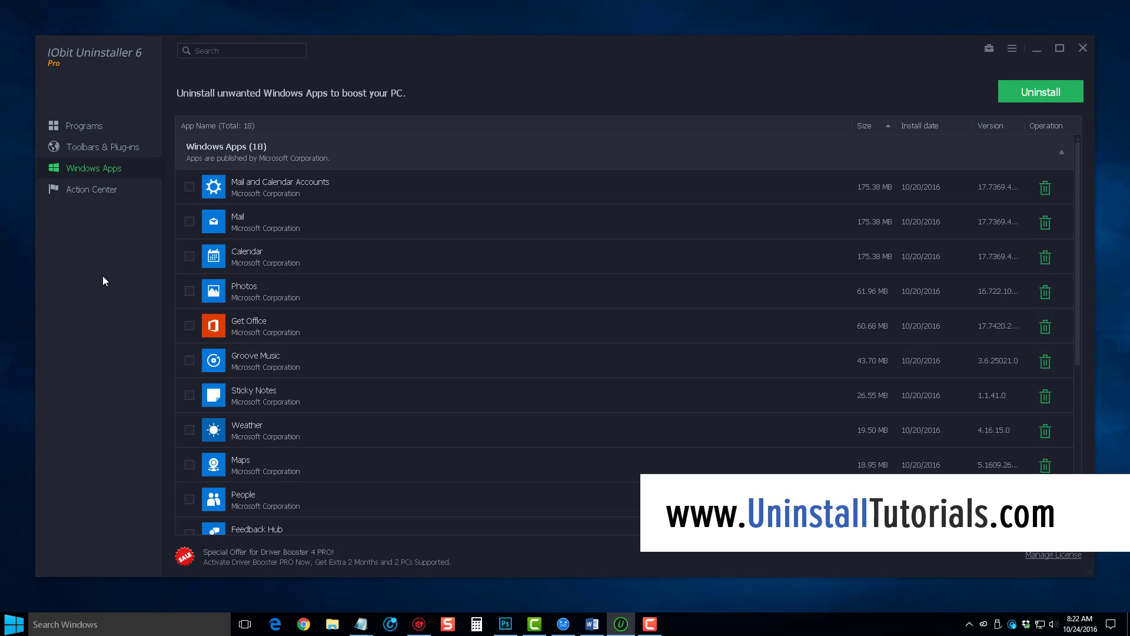
View the five disabled programs in the toolbox's Startup Manager, then reopen the toolbox
left_click(988, 50)
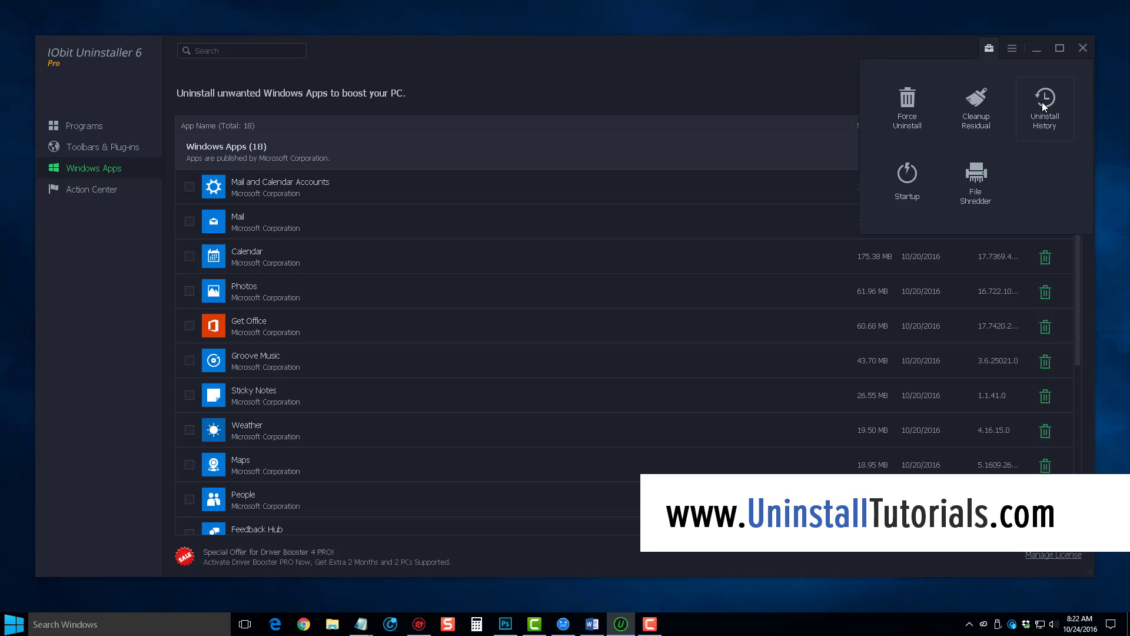
left_click(895, 180)
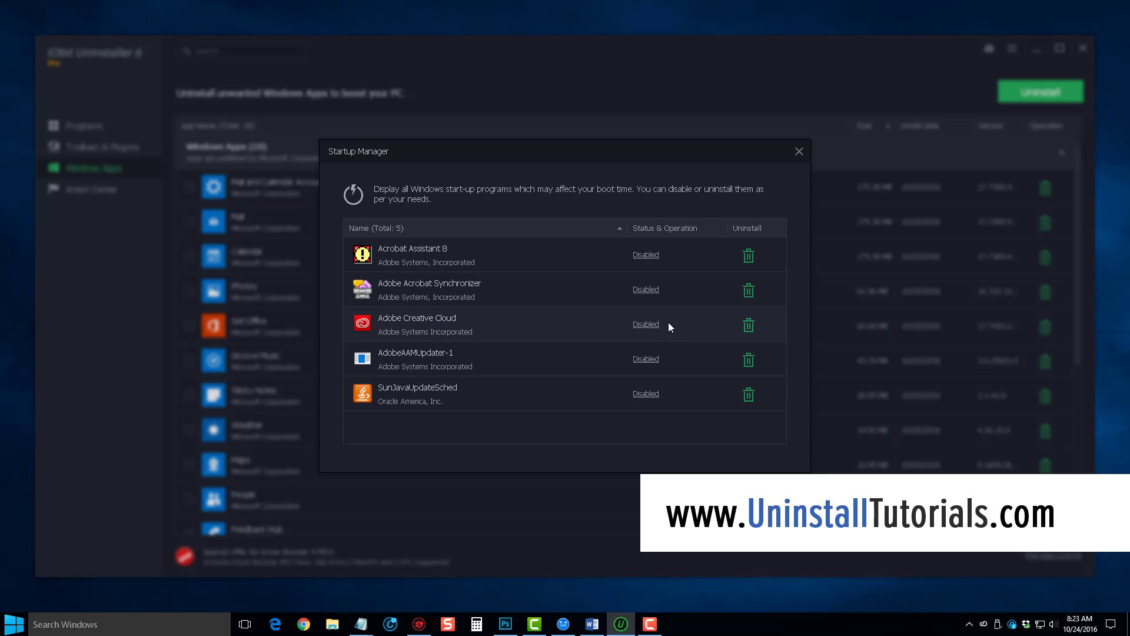
left_click(797, 152)
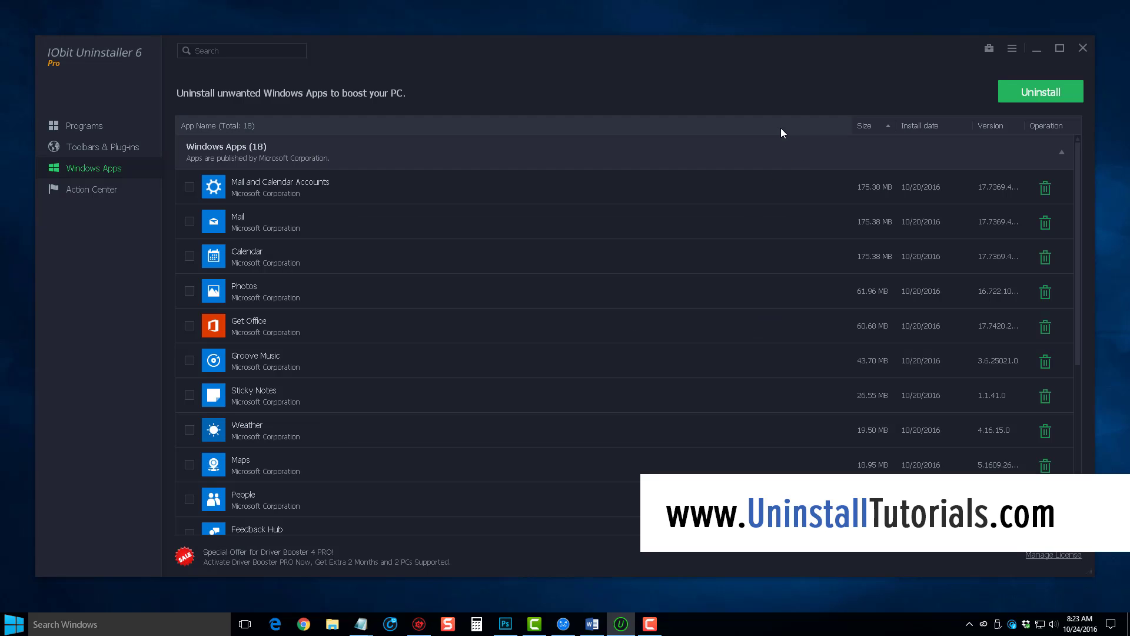
left_click(989, 48)
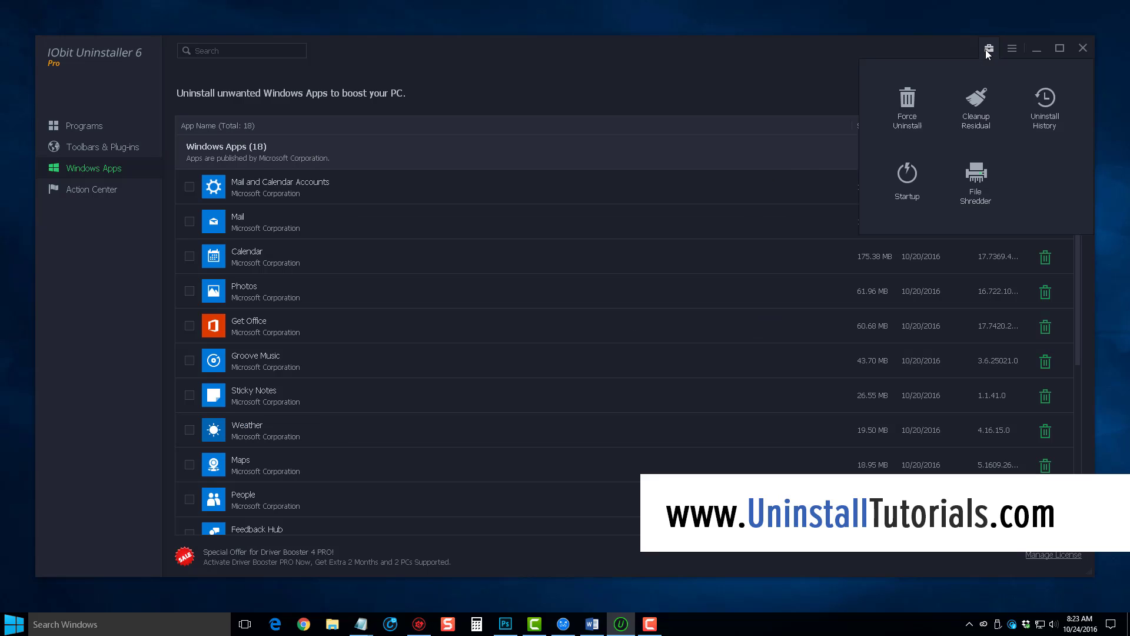
Open the toolbox's File Shredder and close it, returning to the 18 Windows apps
left_click(979, 187)
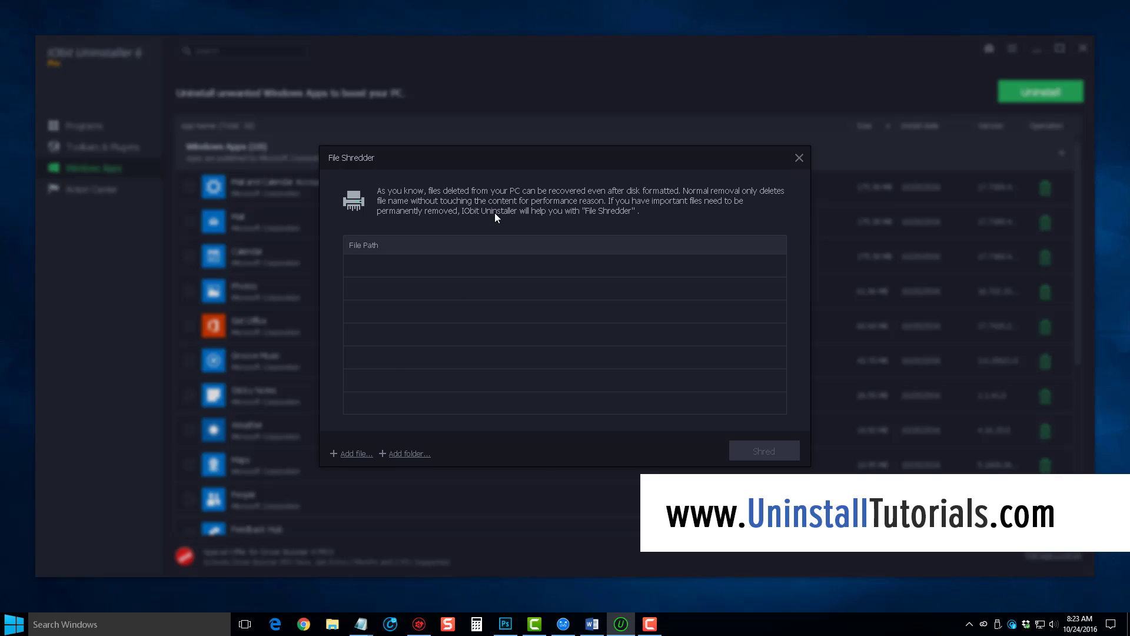
left_click(798, 159)
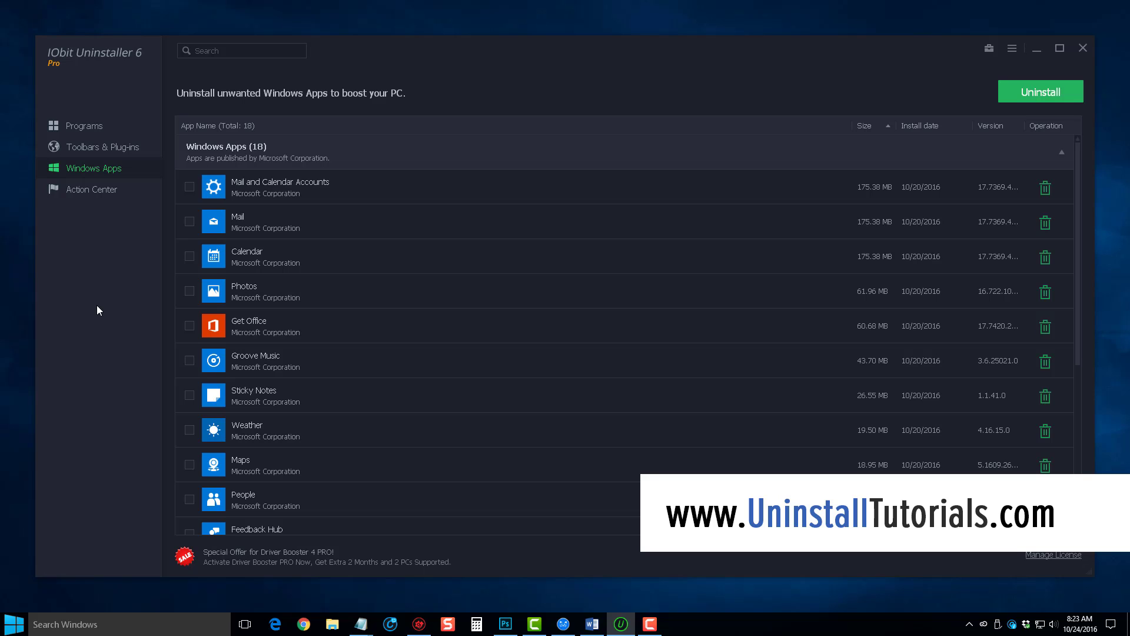
Run a Driver Booster 4 scan, finding 8 outdated drivers and 1 outdated game component
left_click(419, 623)
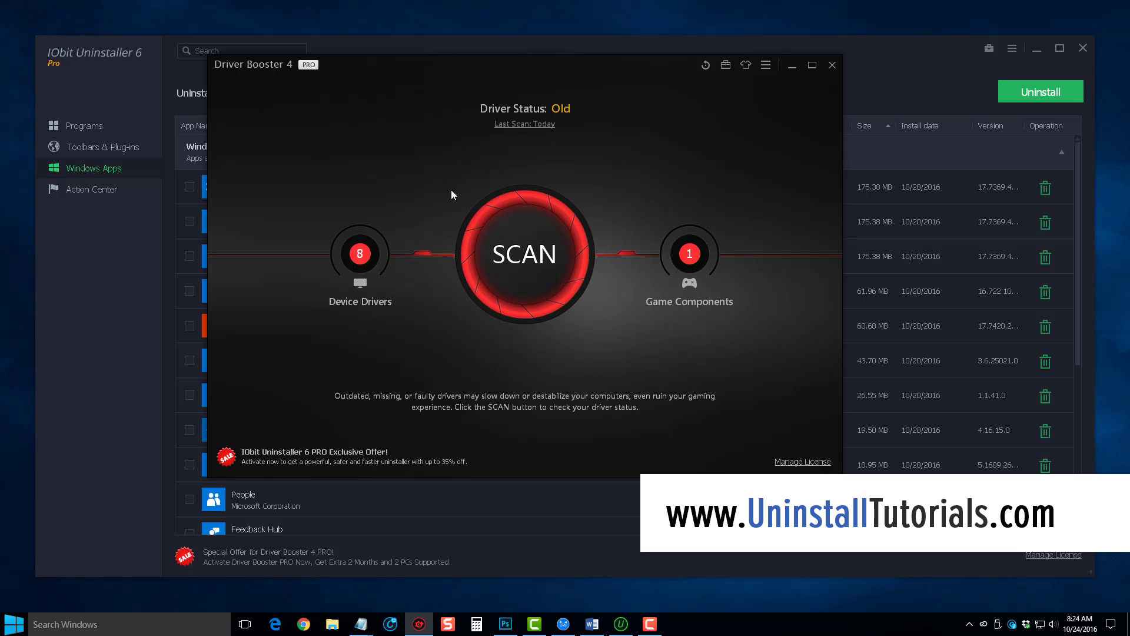
left_click(523, 247)
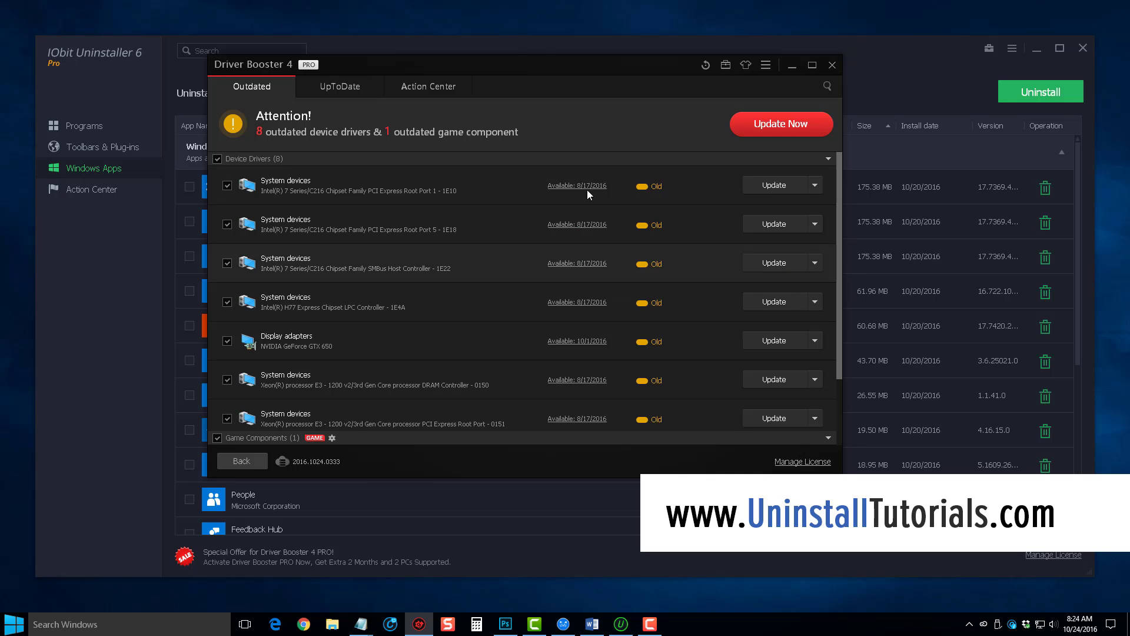
Maximize Driver Booster to review the scan results, then minimize it
left_click(813, 67)
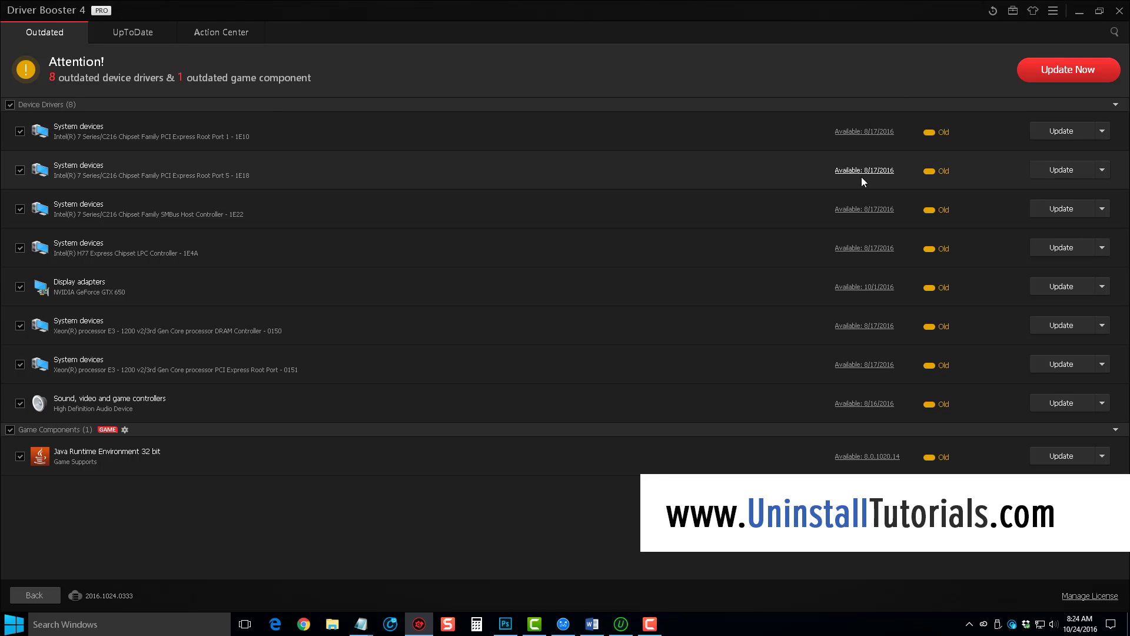
left_click(1080, 13)
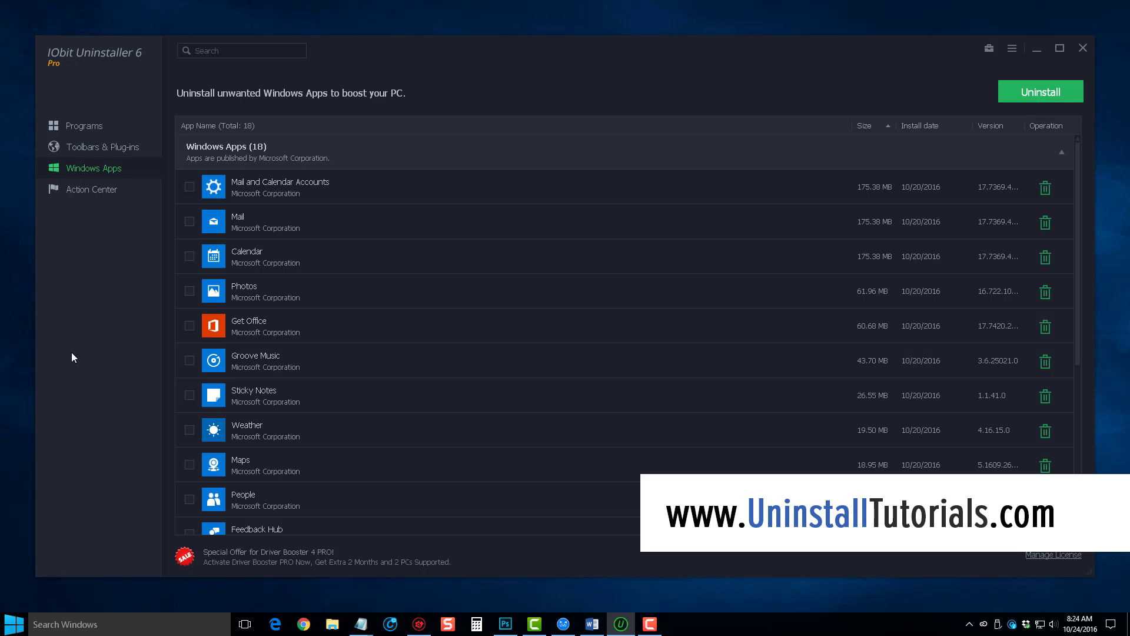
Show All Programs in IObit Uninstaller, listing 37 programs sorted by install date
left_click(96, 126)
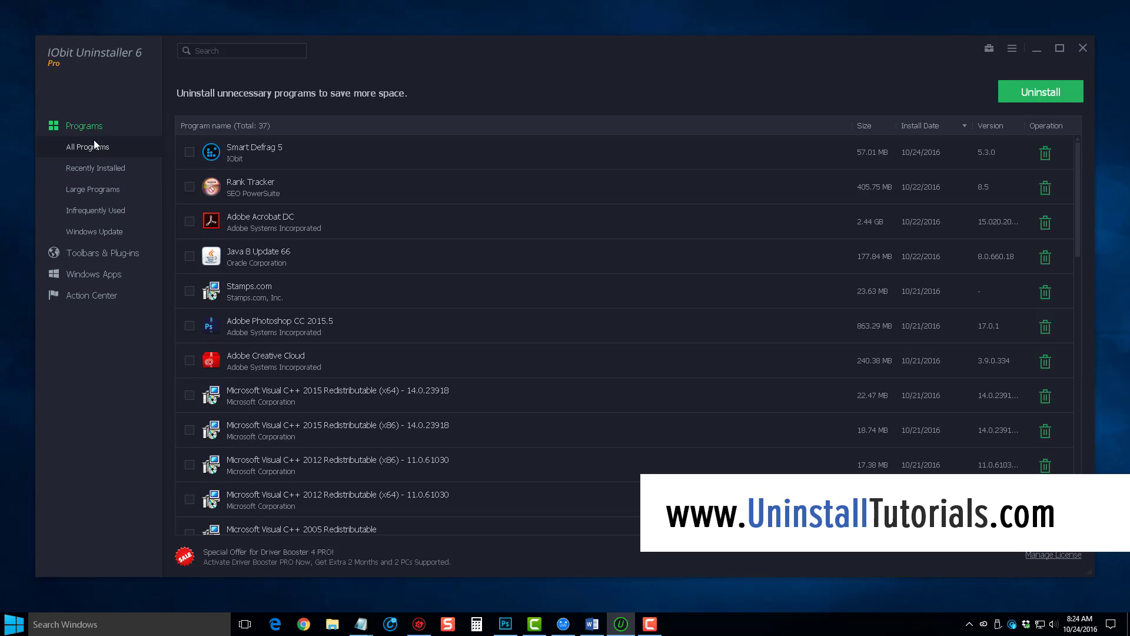